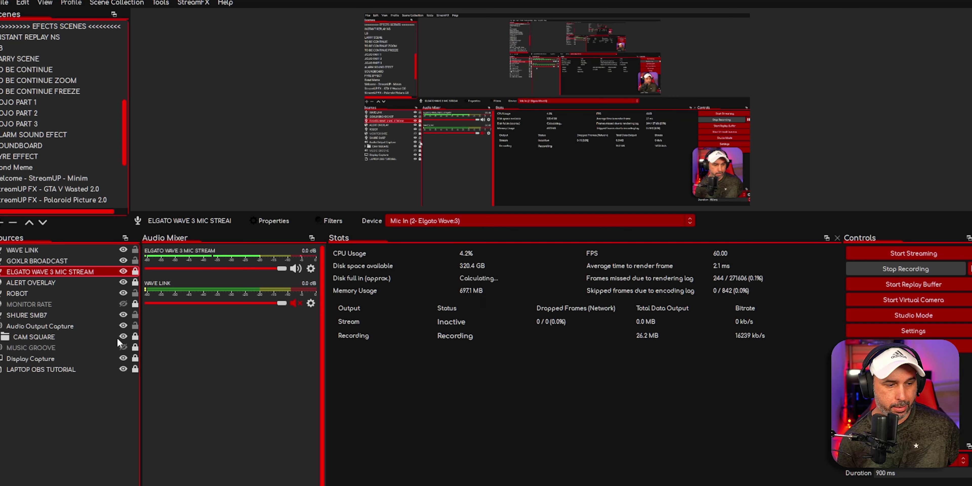
Review the Filters list on the ELGATO WAVE 3 MIC STREAM source in OBS, then close it.
right_click(77, 274)
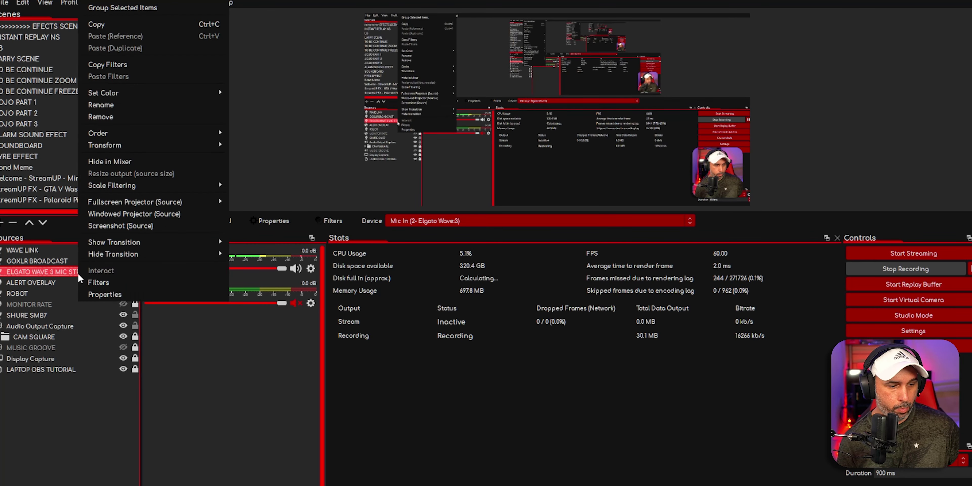
click(99, 283)
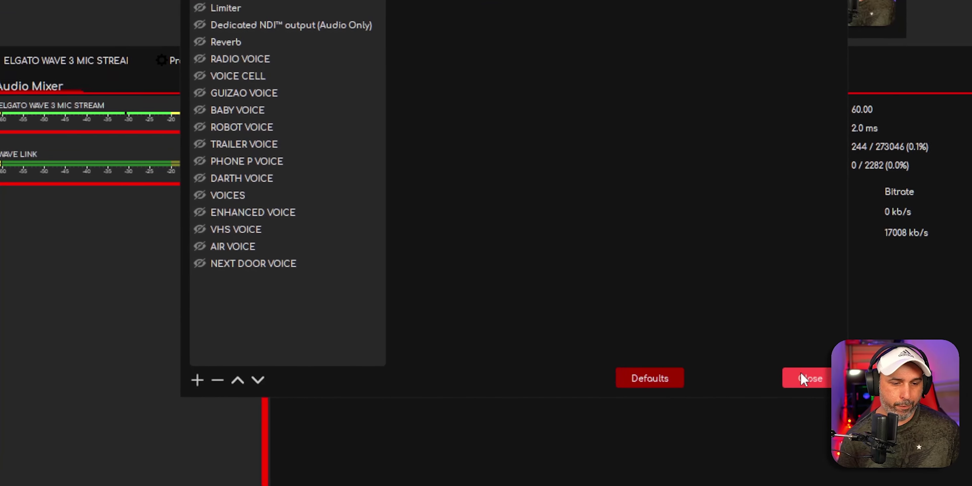
click(801, 373)
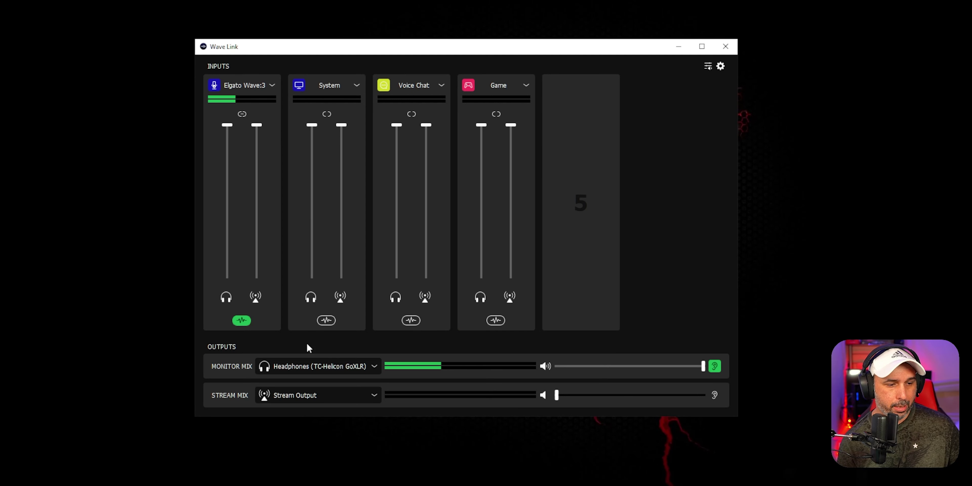
Open a File Explorer window at Quick access over the Wave Link mixer with Win+E.
mouse_move(584, 217)
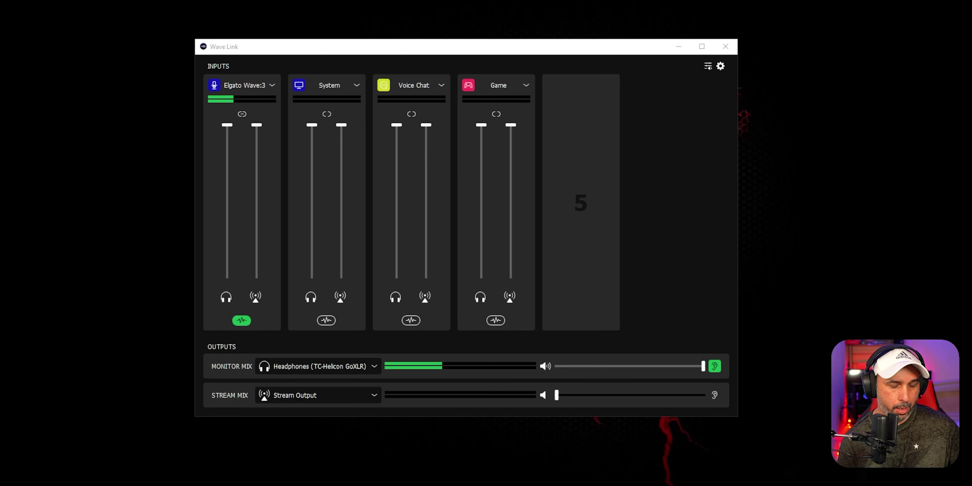
key(super+e)
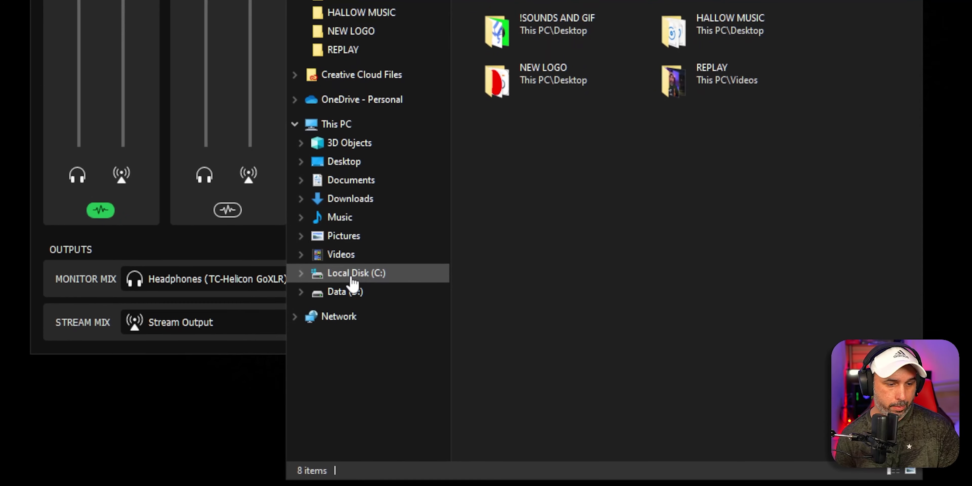
Check C:\Program Files\VSTPlugins for ReaPlugs and T-De-Esser.dll, then close Explorer.
click(408, 363)
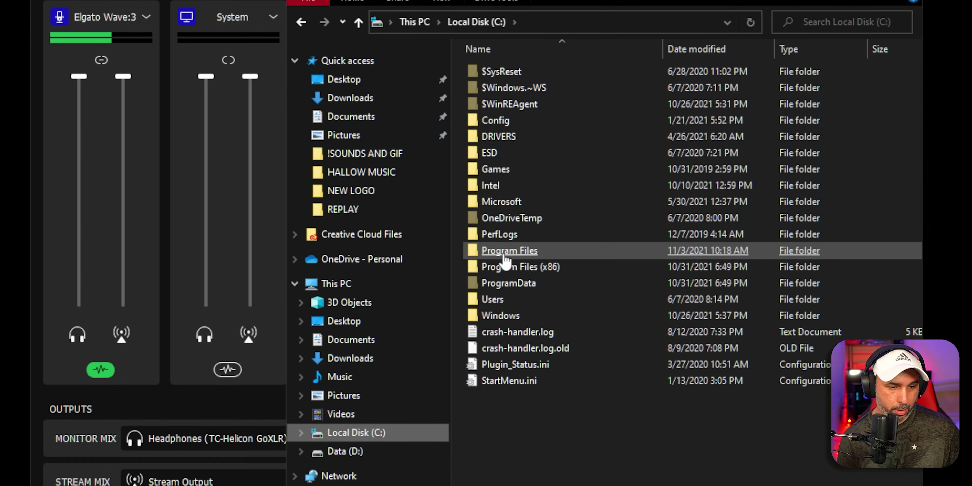
double_click(509, 252)
scroll(529, 468, down, 5)
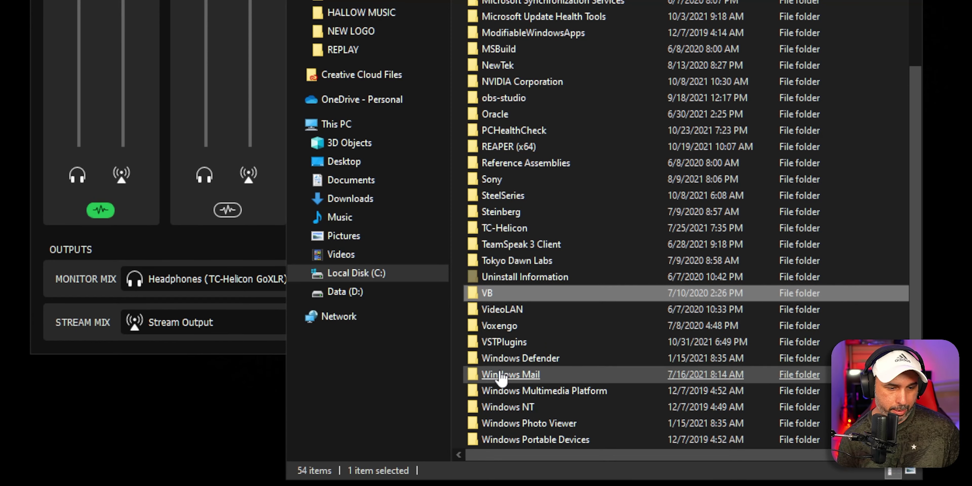
double_click(506, 343)
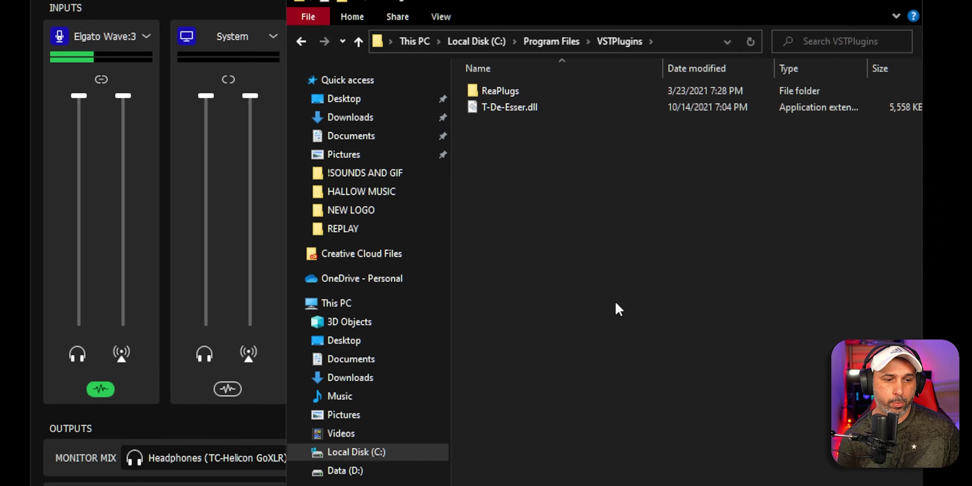
click(792, 93)
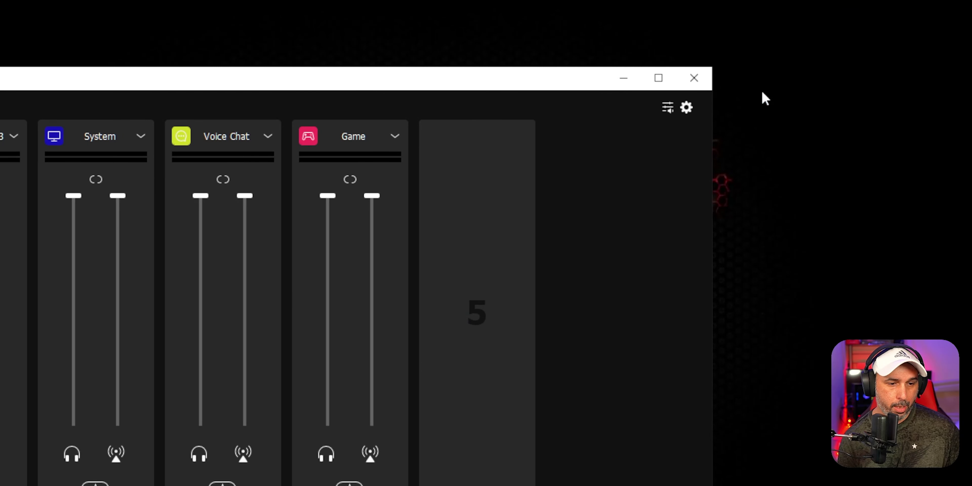
click(686, 110)
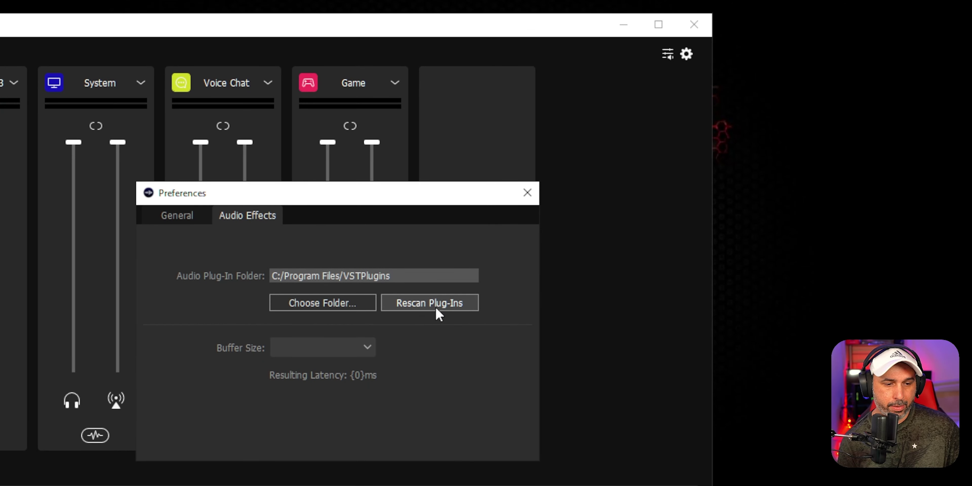
click(527, 203)
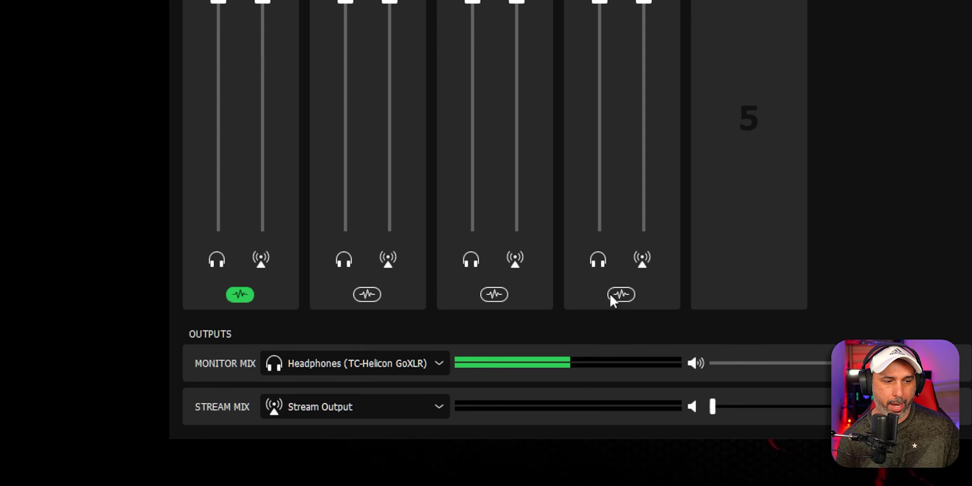
Open the Wave:3 mic's effects chain and browse the categories of effects available to add.
click(241, 295)
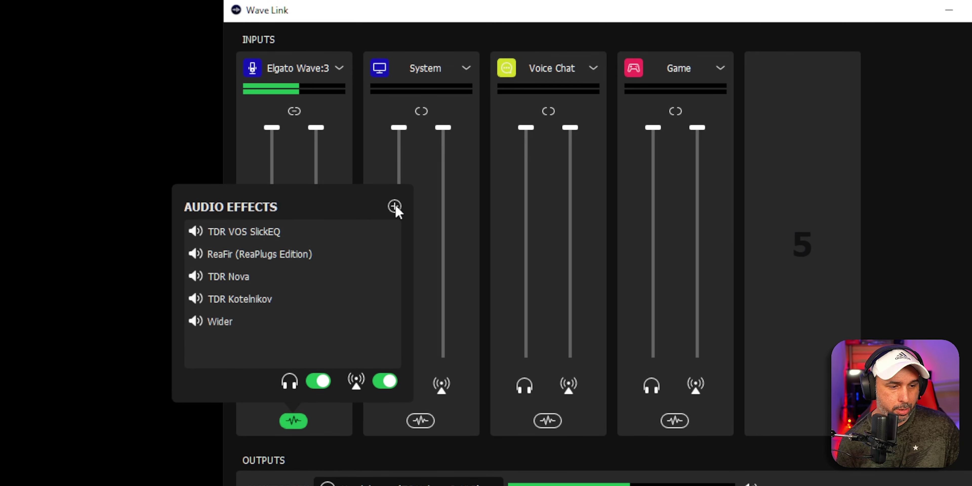
click(395, 206)
mouse_move(413, 257)
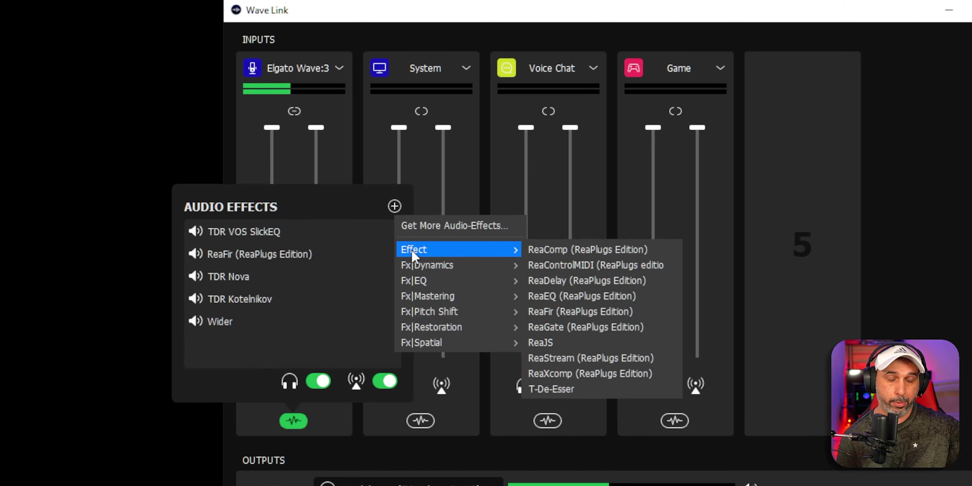
mouse_move(429, 278)
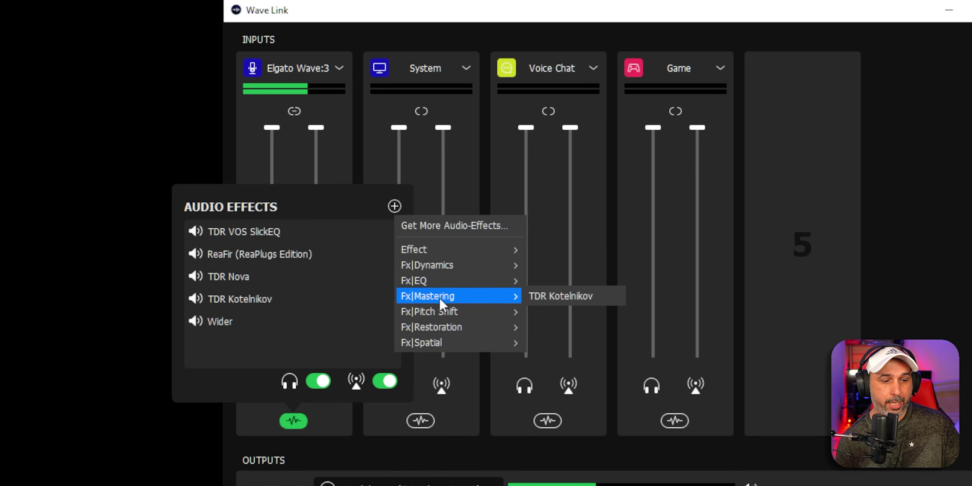
mouse_move(445, 314)
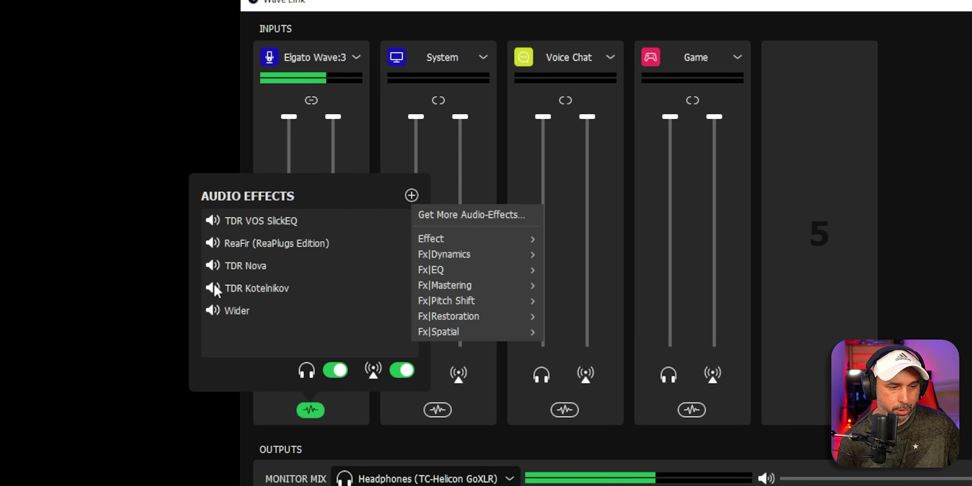
Dismiss the add-effect list and the effects panel, then minimize Wave Link.
click(379, 200)
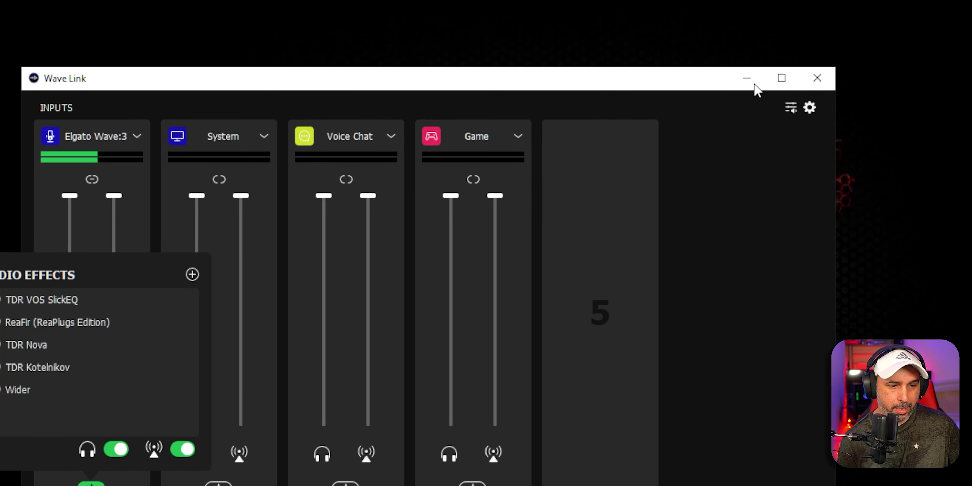
click(748, 80)
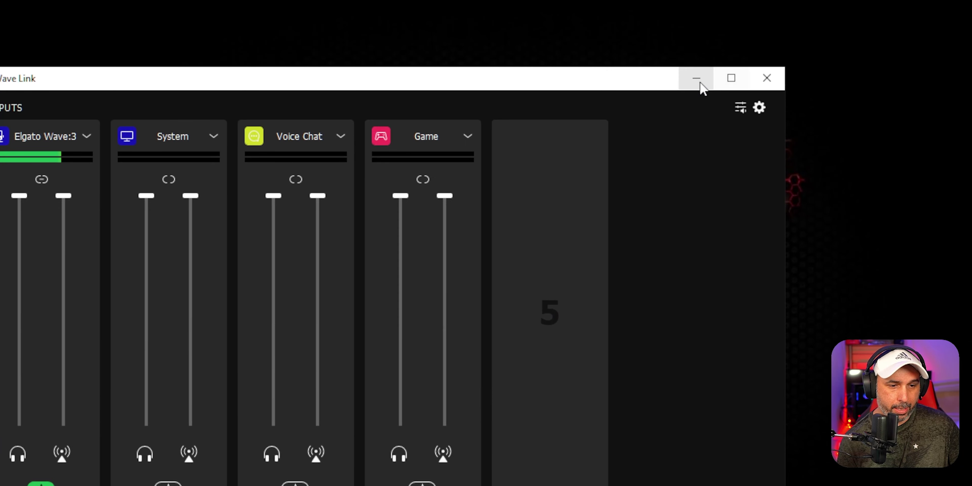
click(746, 79)
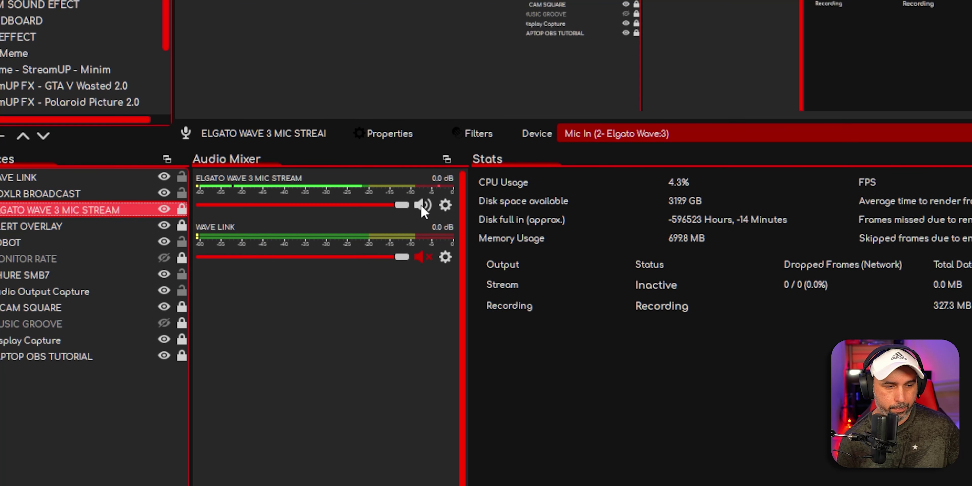
Mute ELGATO WAVE 3 MIC STREAM and unmute WAVE LINK in OBS's Audio Mixer, then switch to Wave Link.
click(421, 205)
click(419, 261)
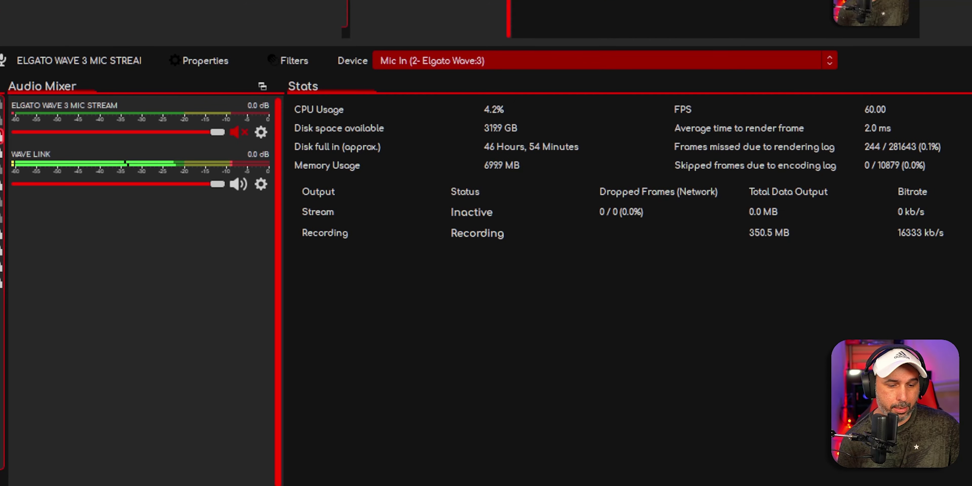
key(alt+Tab)
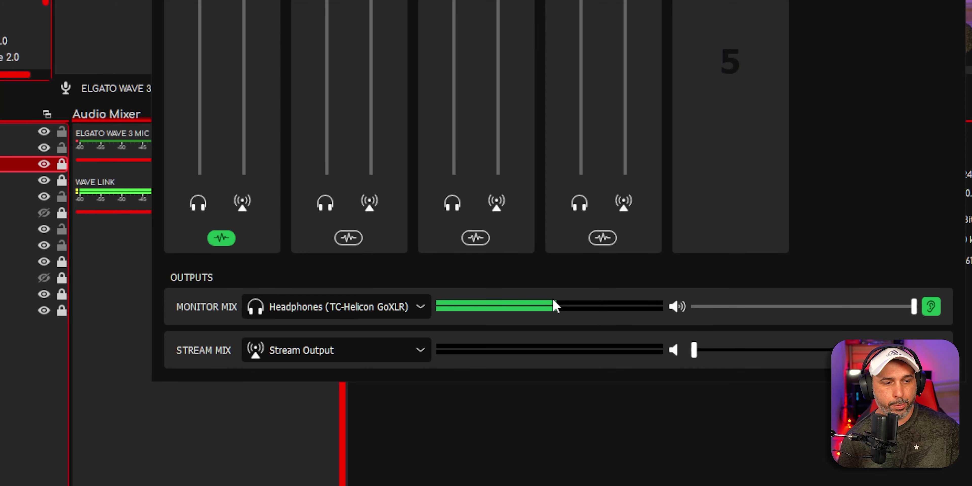
Bypass SlickEQ, ReaFir, Nova, Kotelnikov and Wider in the Wave:3 effects chain.
click(226, 239)
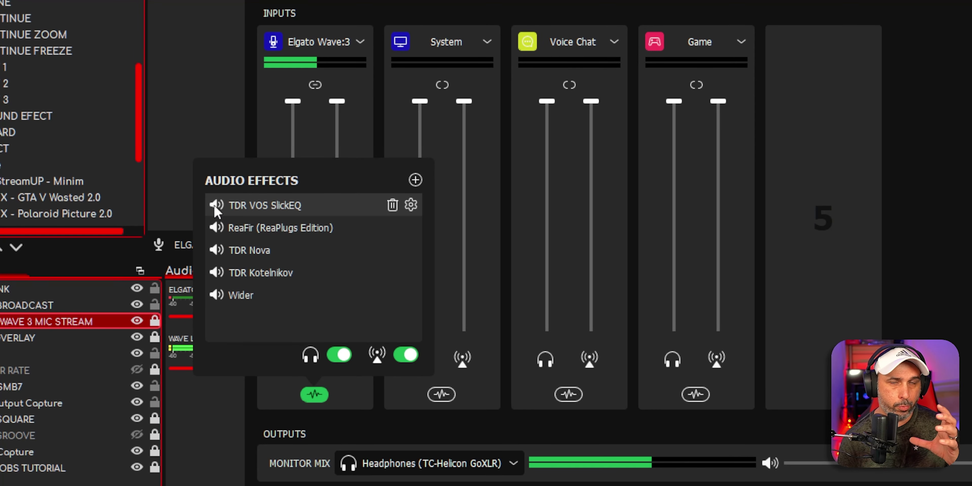
click(216, 206)
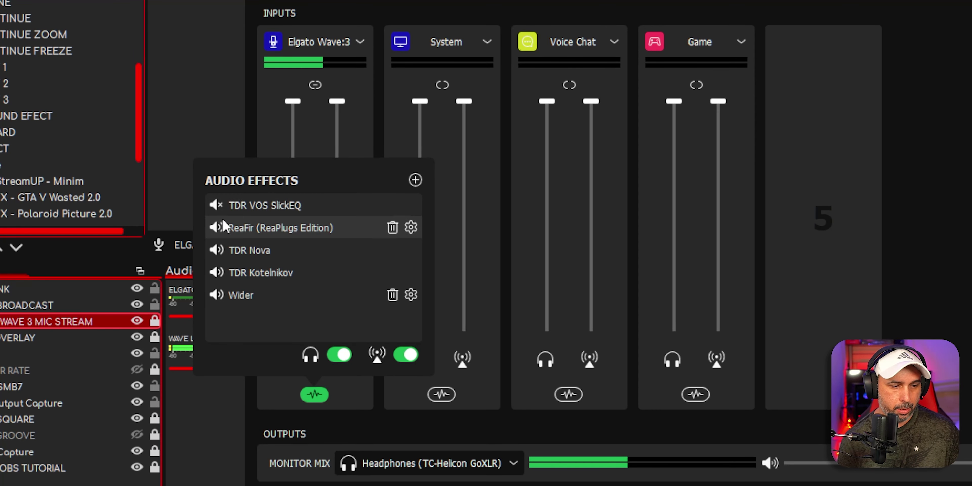
click(216, 227)
click(216, 250)
click(217, 272)
click(216, 295)
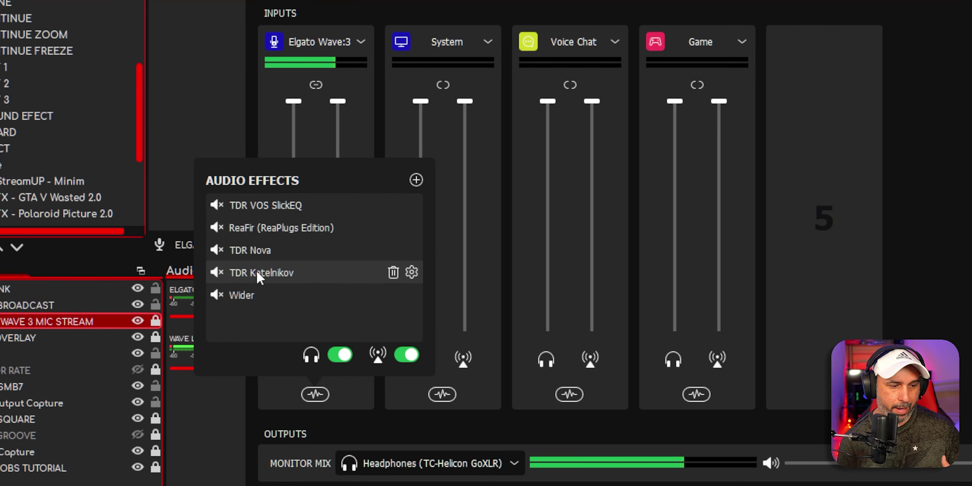
Turn Wider, Kotelnikov, Nova, ReaFir and SlickEQ back on.
click(217, 295)
click(217, 272)
click(218, 250)
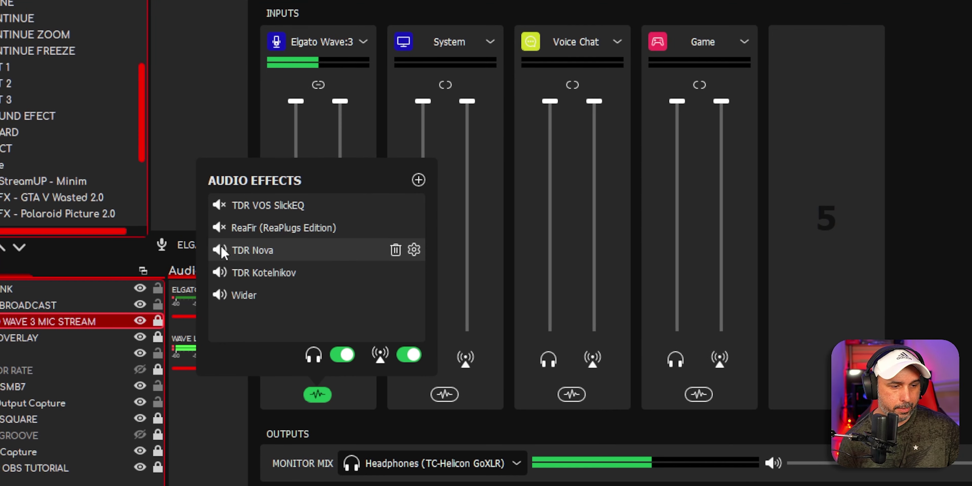
click(219, 227)
click(219, 205)
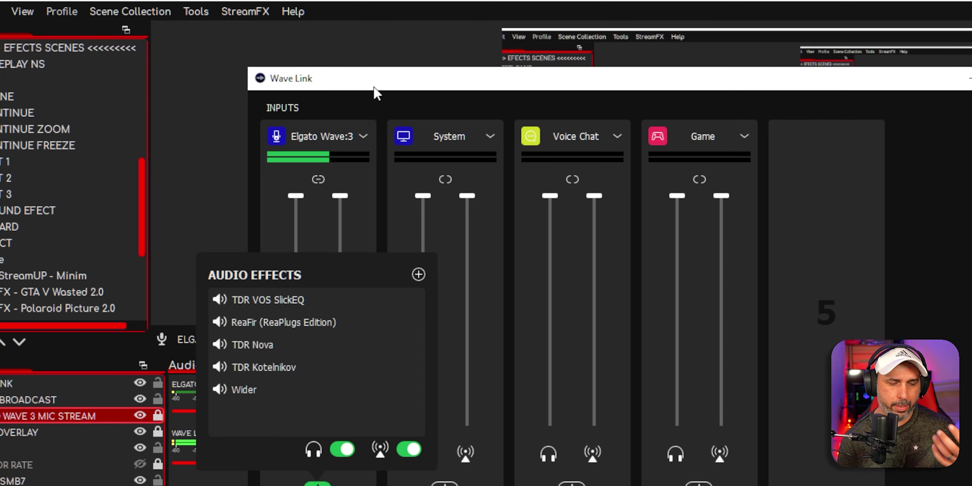
Close the Audio Effects popup, minimize Wave Link, then bring the full mixer back on screen.
click(400, 84)
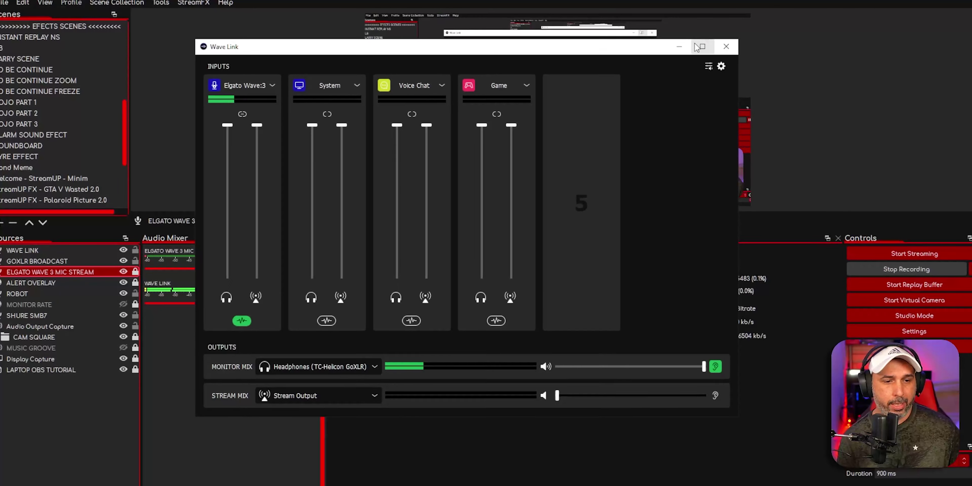
click(679, 48)
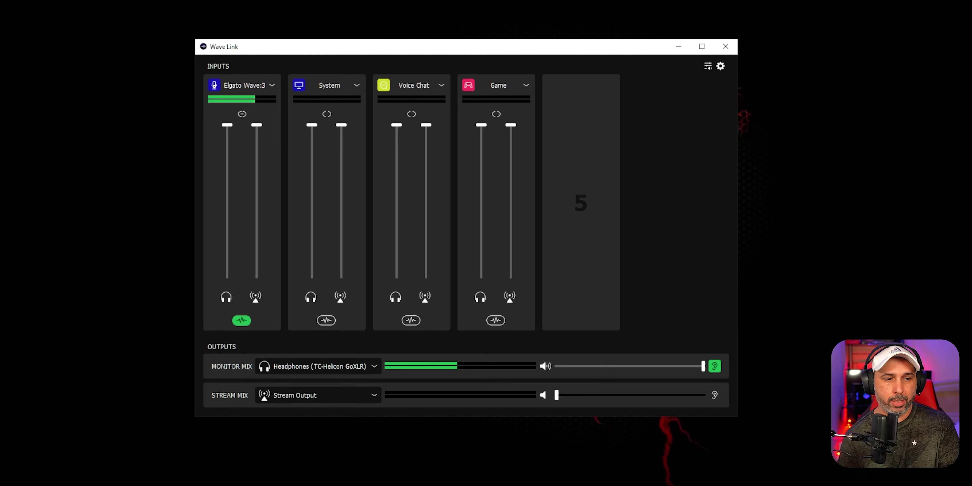
mouse_move(402, 260)
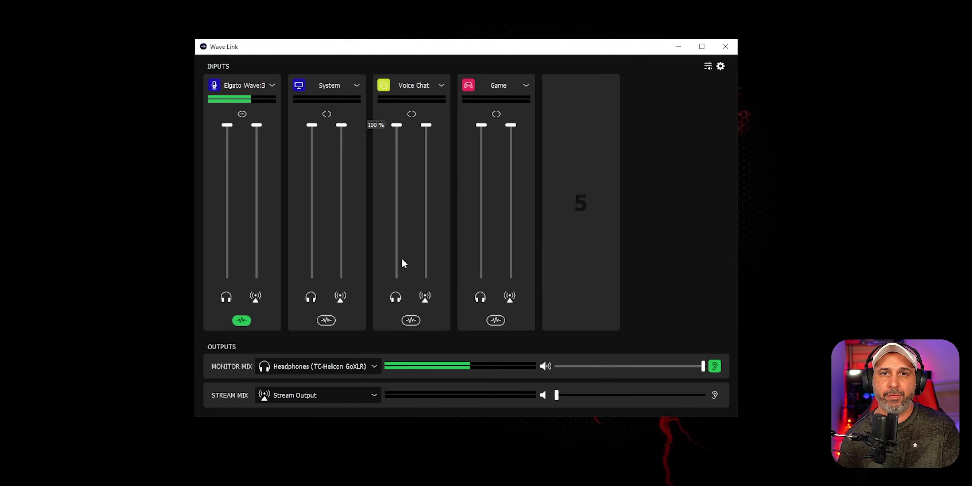